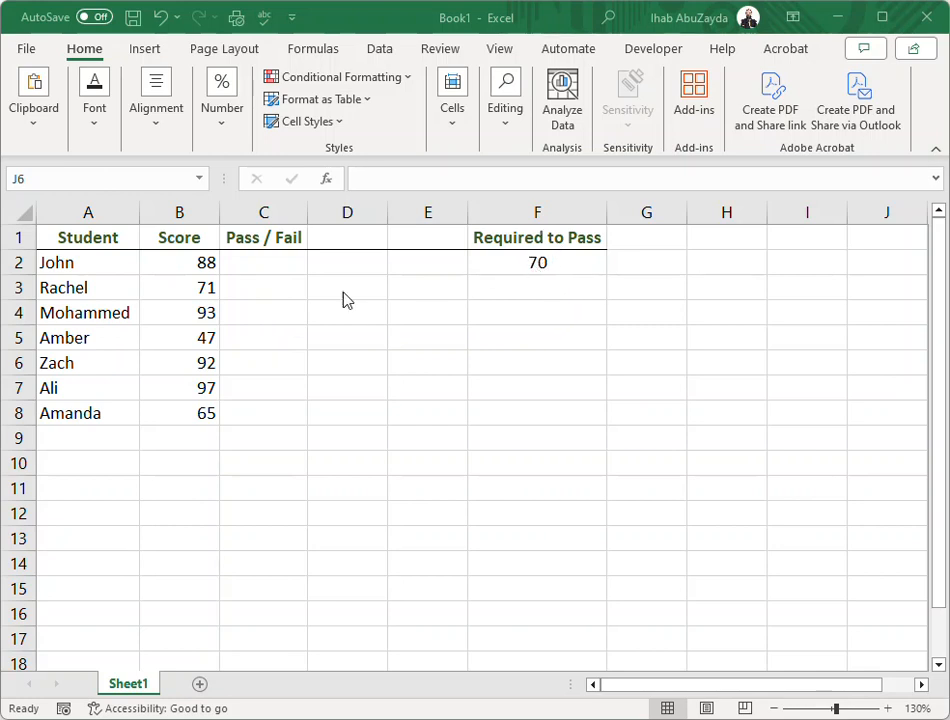
{"action": "left_click", "coordinate": [272, 263]}
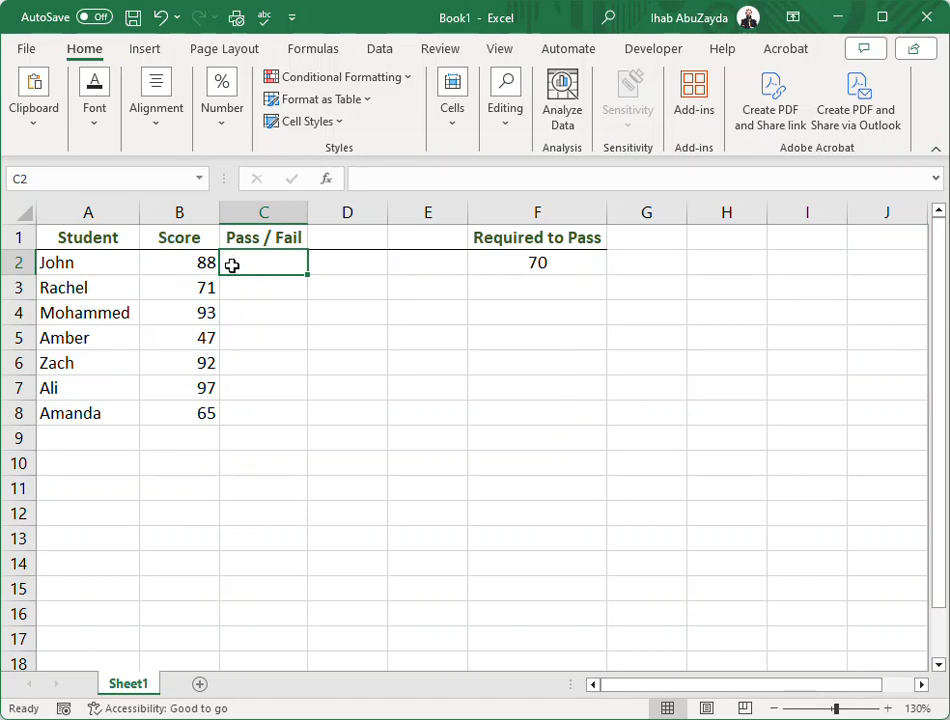
{"action": "type", "text": "=if"}
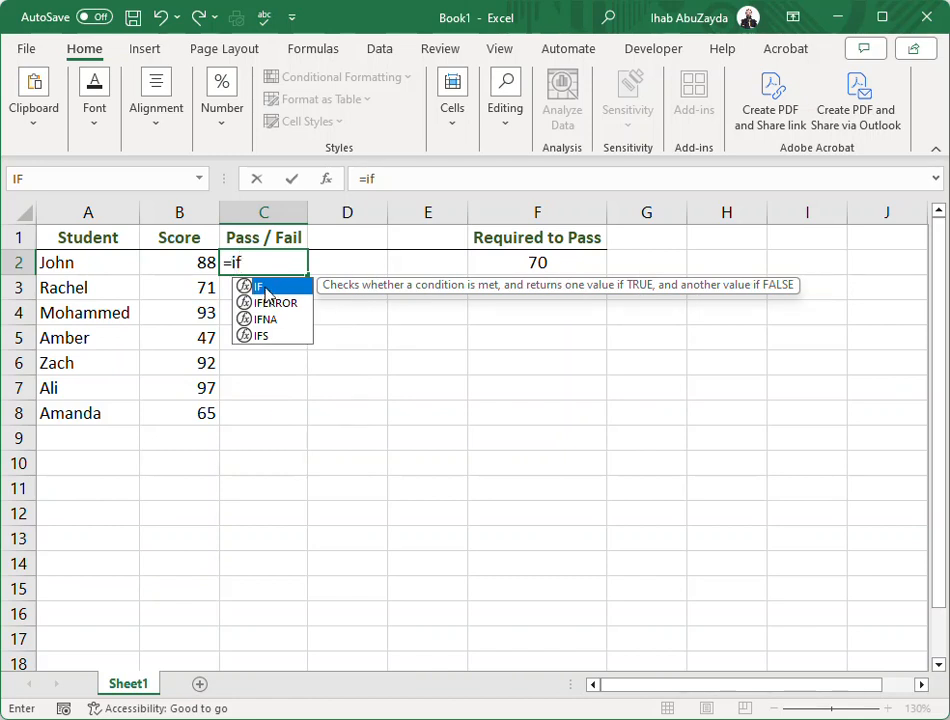
{"action": "key", "text": "BackSpace"}
{"action": "key", "text": "BackSpace"}
{"action": "key", "text": "BackSpace"}
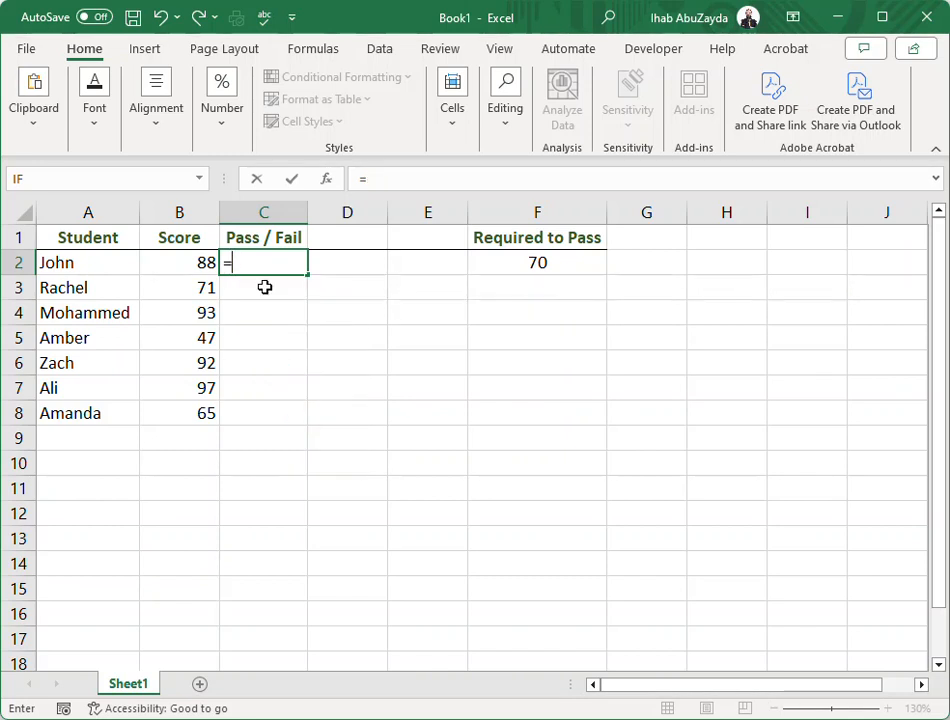
{"action": "left_click", "coordinate": [264, 287]}
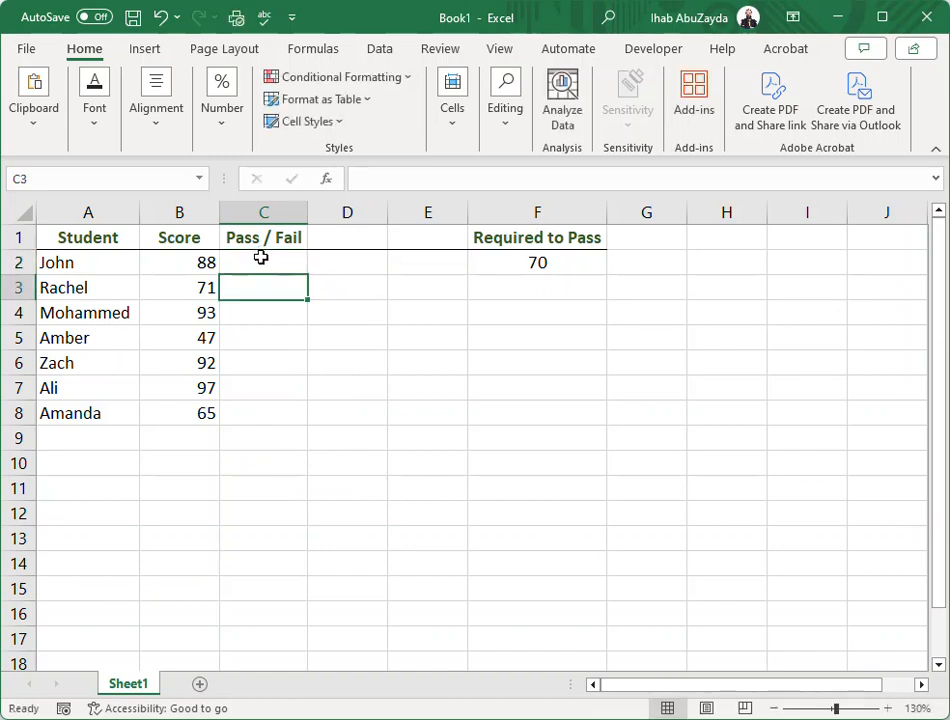
Insert the logical IF function in cell C2 with the logical test B2>=F2
{"action": "left_click", "coordinate": [272, 265]}
{"action": "left_click", "coordinate": [315, 50]}
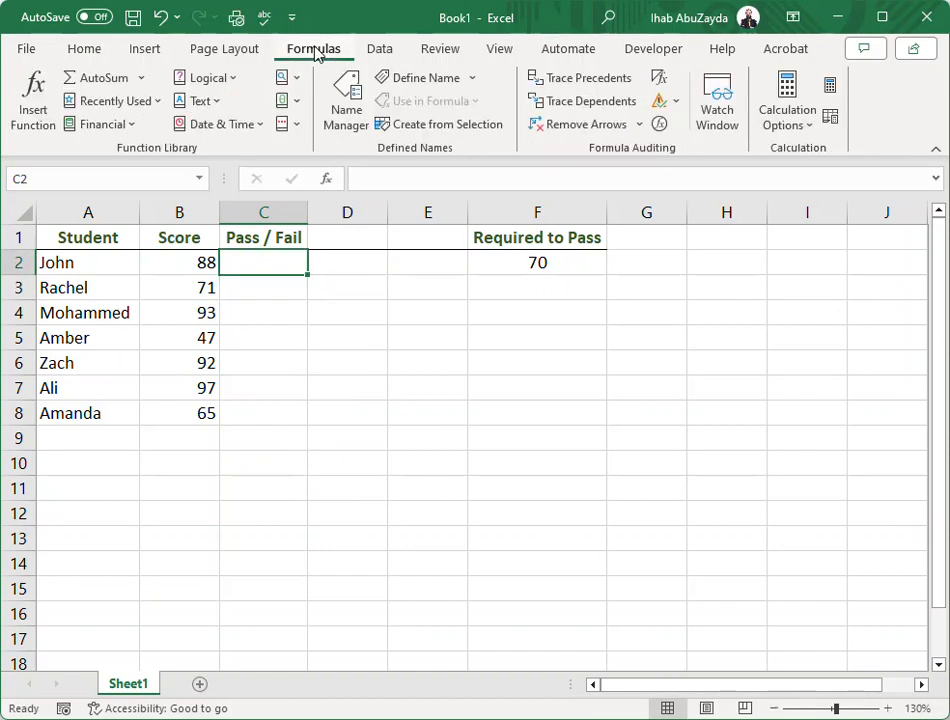
{"action": "left_click", "coordinate": [222, 82]}
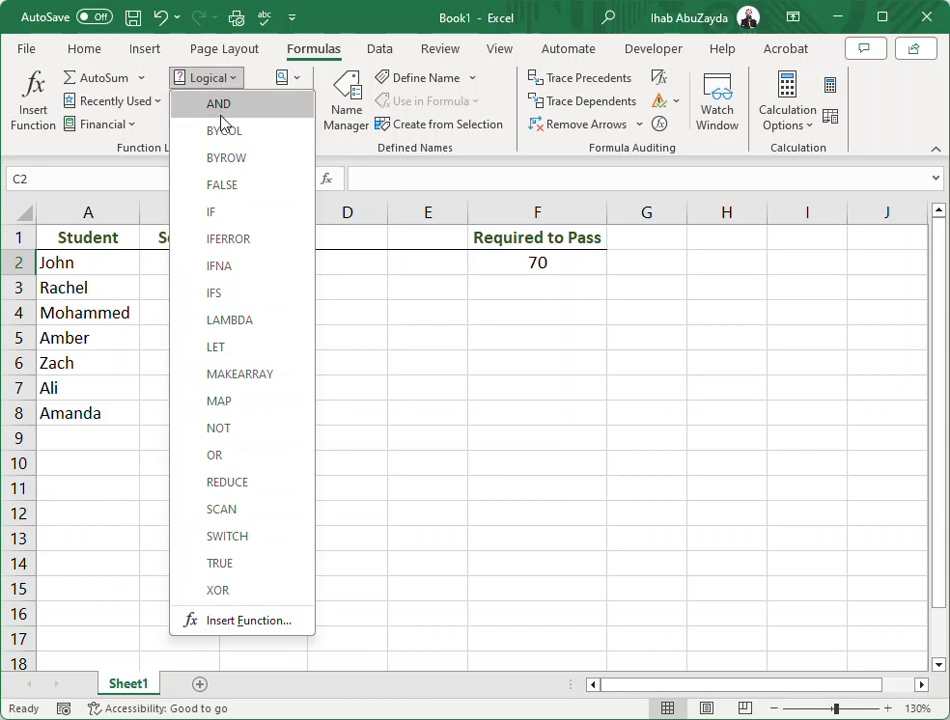
{"action": "left_click", "coordinate": [258, 219]}
{"action": "left_click_drag", "start_coordinate": [949, 439], "coordinate": [395, 373]}
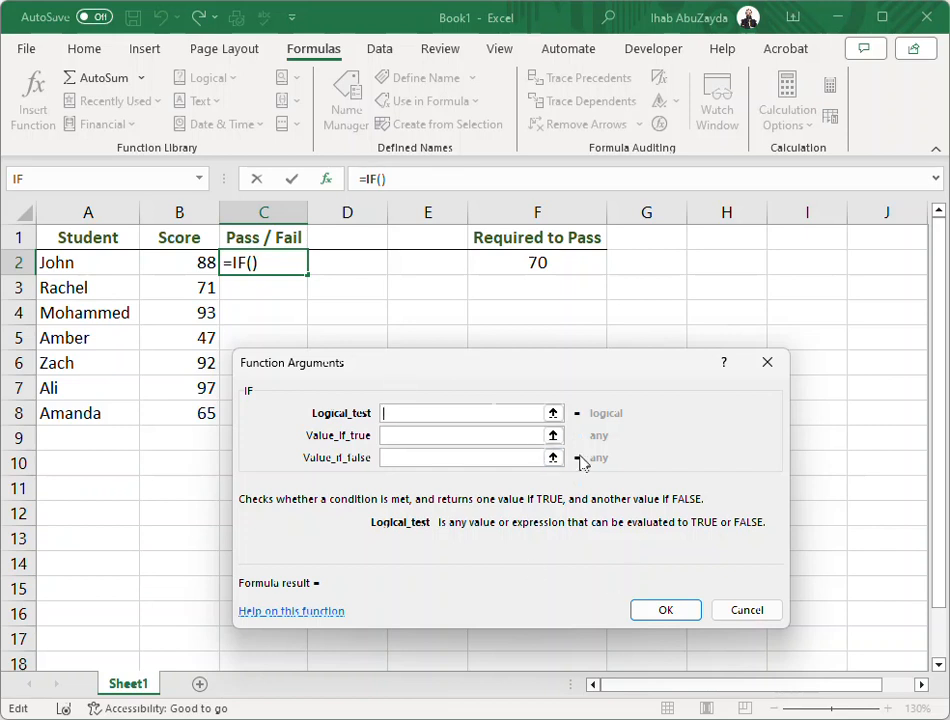
{"action": "left_click_drag", "start_coordinate": [337, 368], "coordinate": [362, 366]}
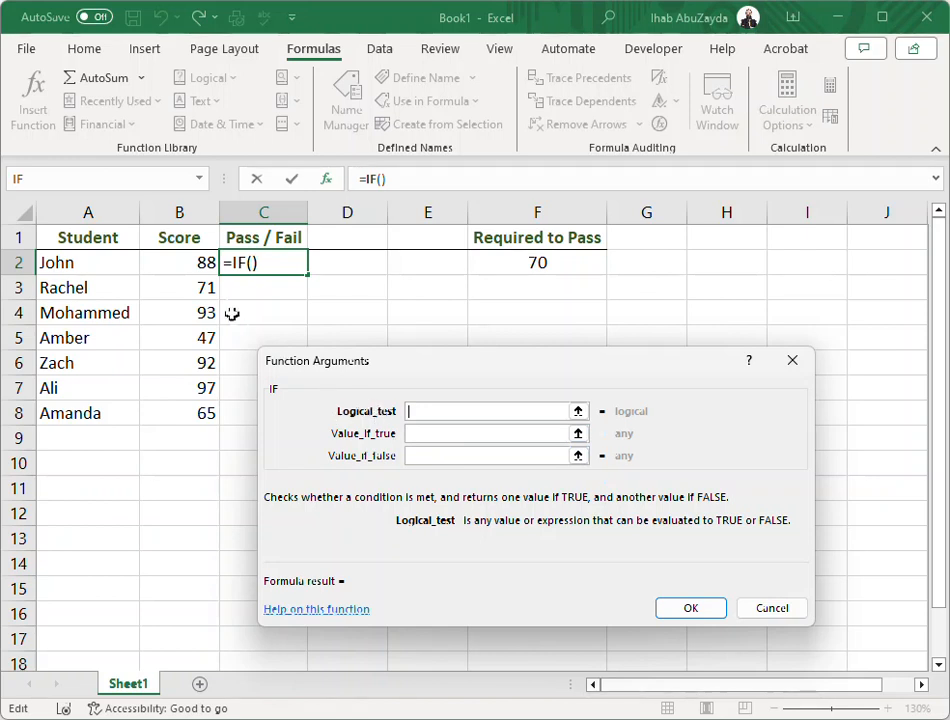
{"action": "left_click", "coordinate": [195, 263]}
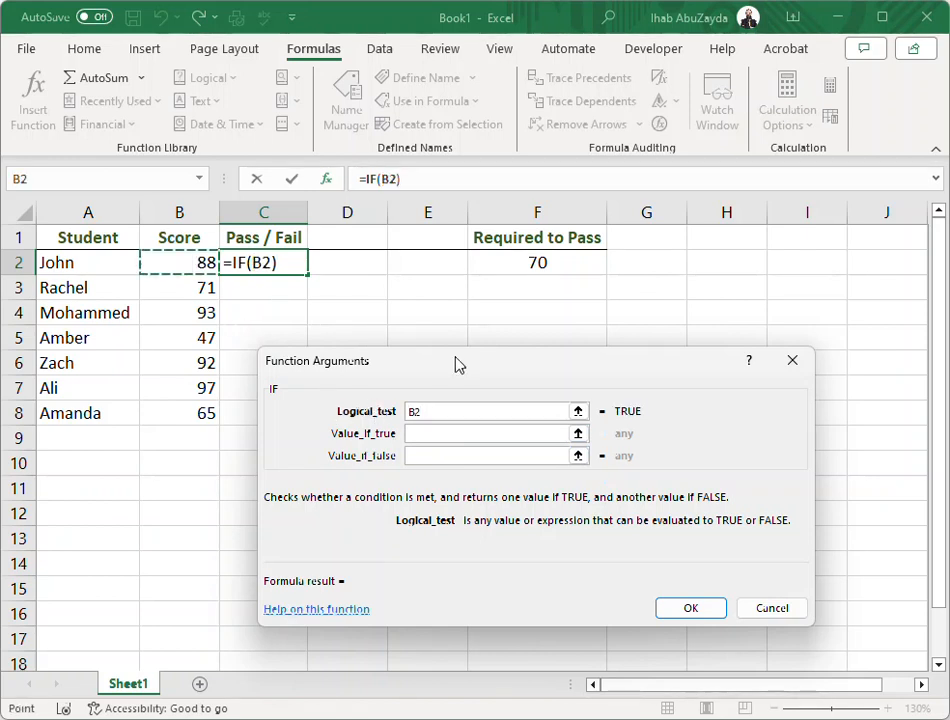
{"action": "type", "text": ">="}
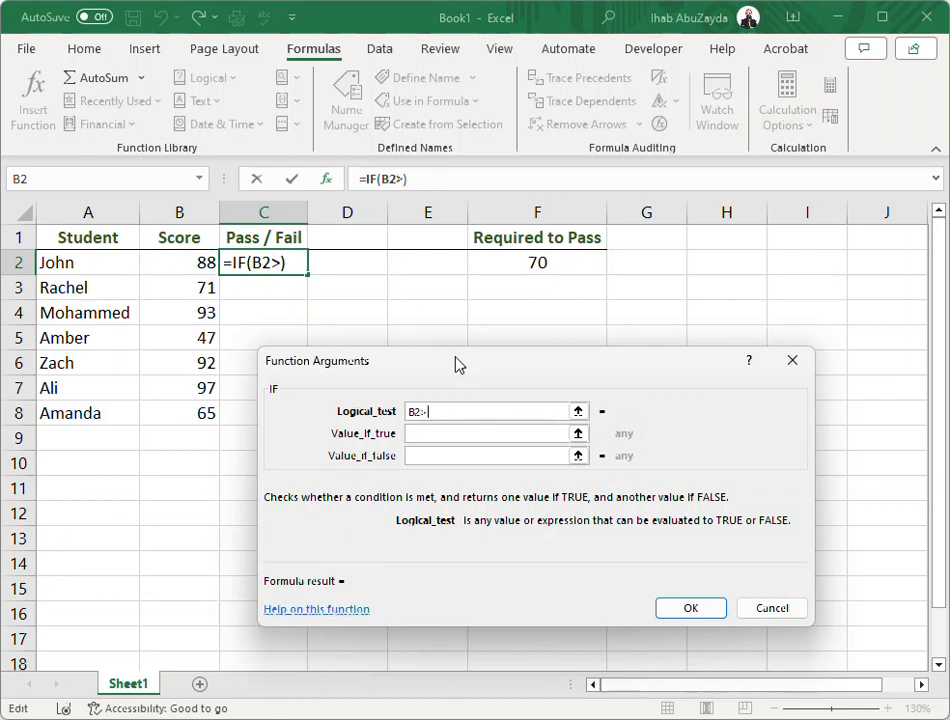
{"action": "left_click", "coordinate": [540, 261]}
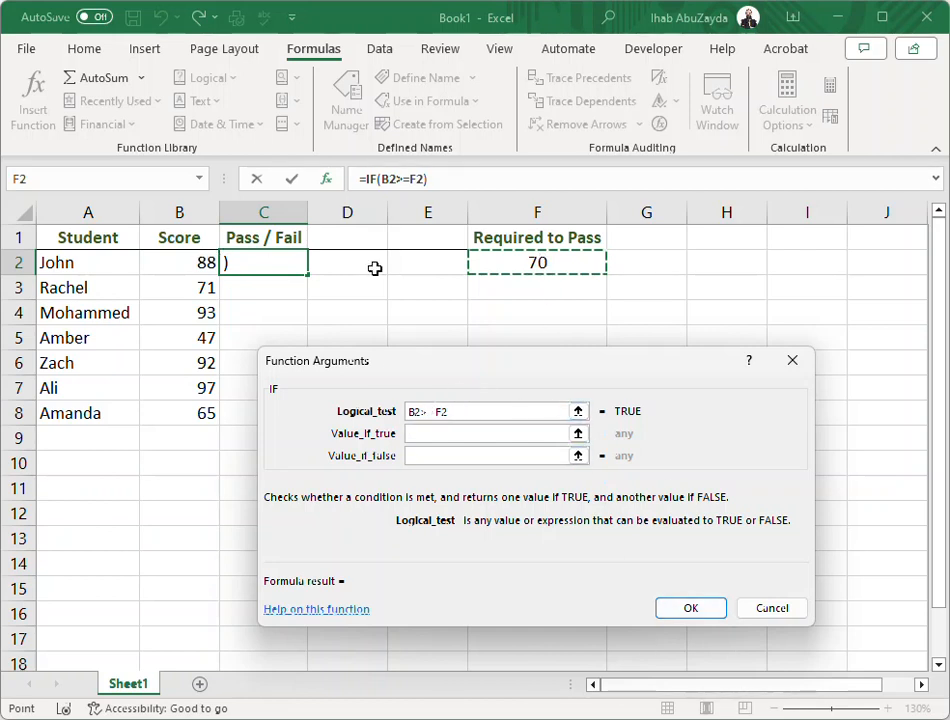
Make the IF function return "Pass" if true and "Fail" if false, and fill the formula from C2 down to C8
{"action": "left_click", "coordinate": [432, 434]}
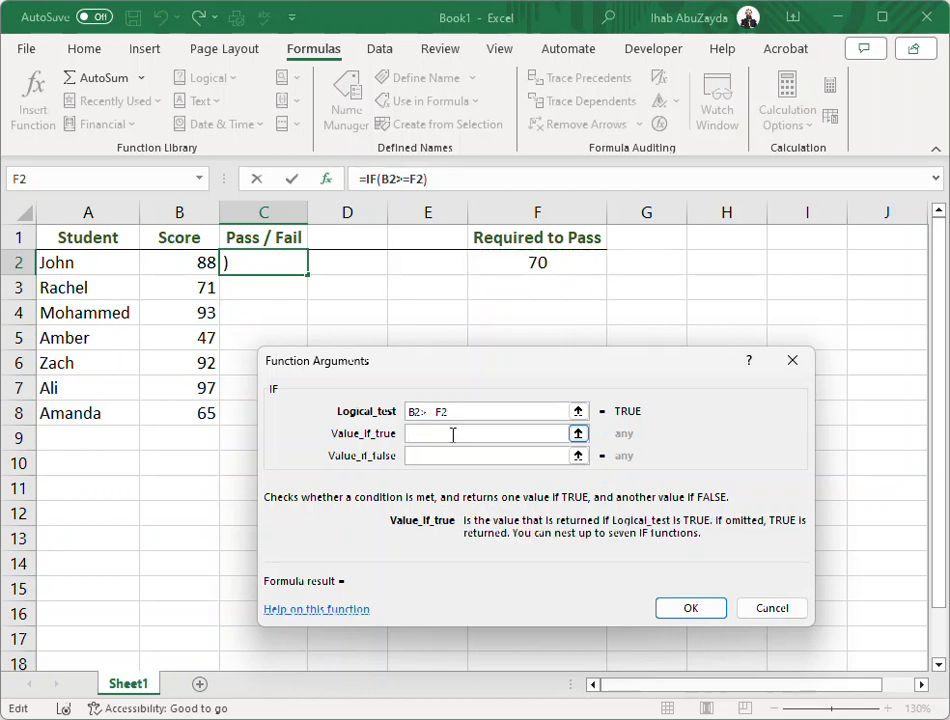
{"action": "type", "text": "Pass"}
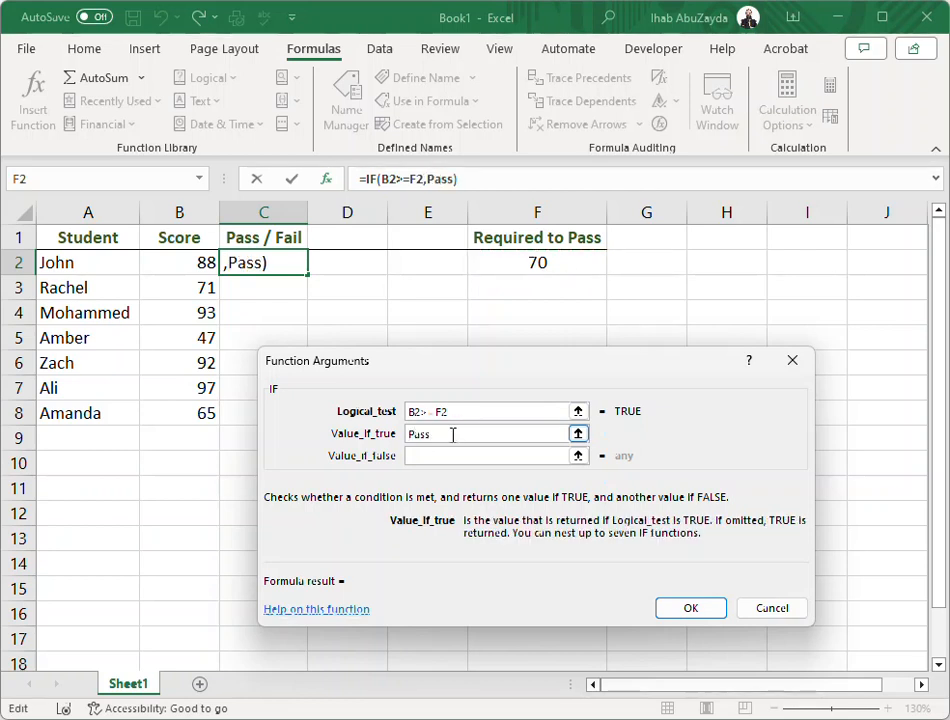
{"action": "left_click", "coordinate": [436, 456]}
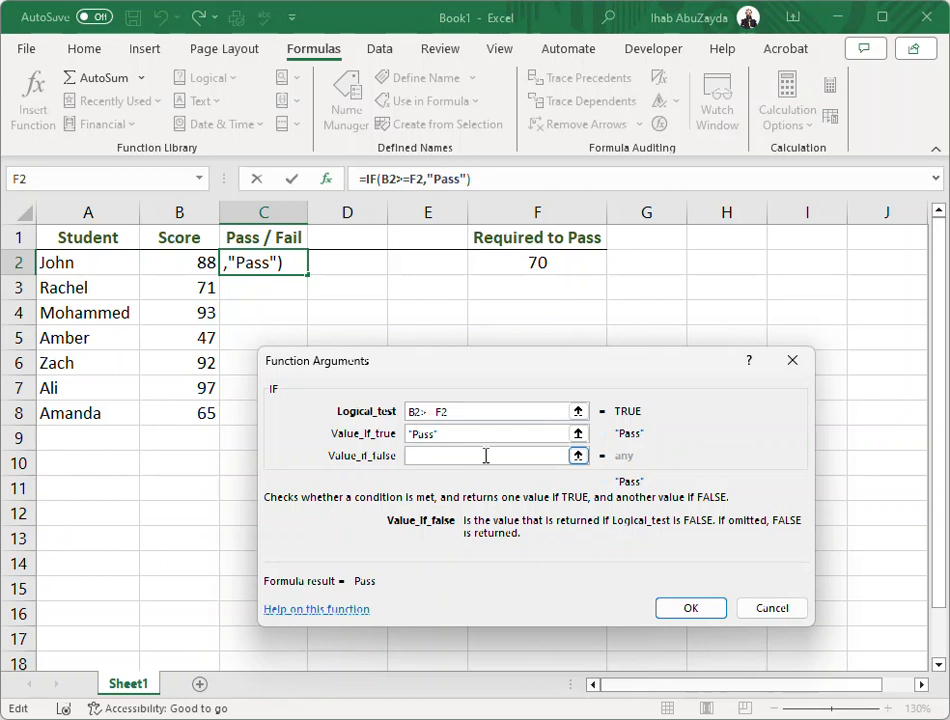
{"action": "type", "text": "Fa"}
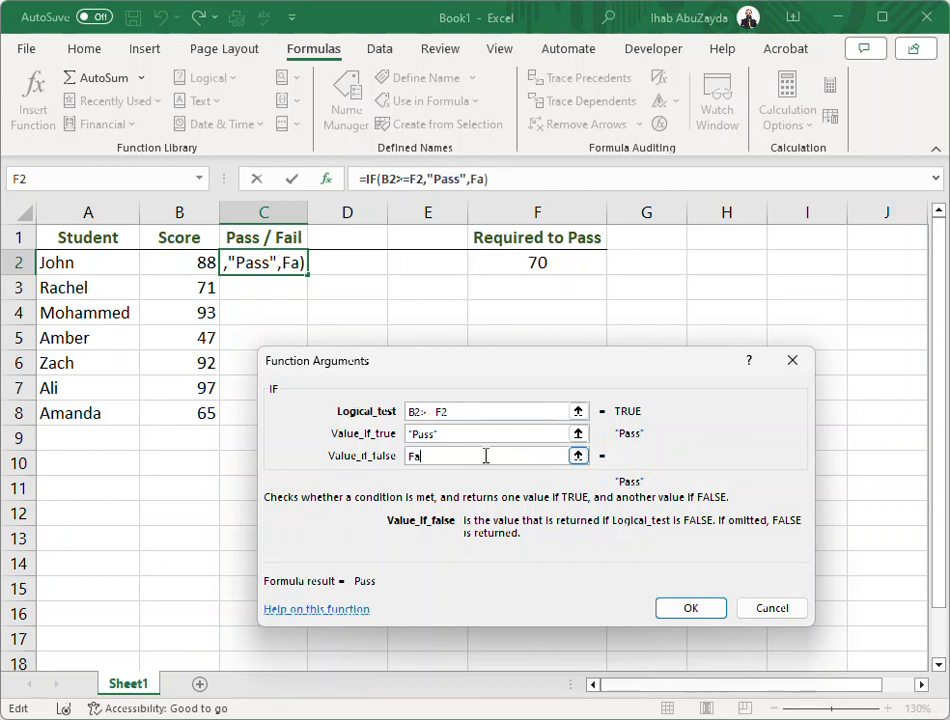
{"action": "type", "text": "il"}
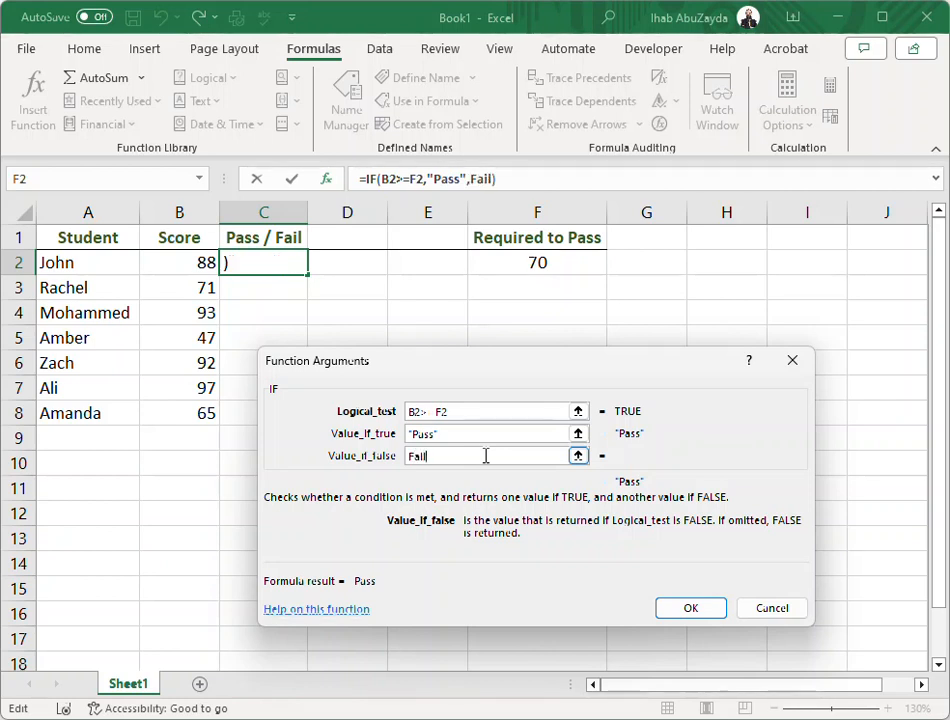
{"action": "left_click", "coordinate": [497, 434]}
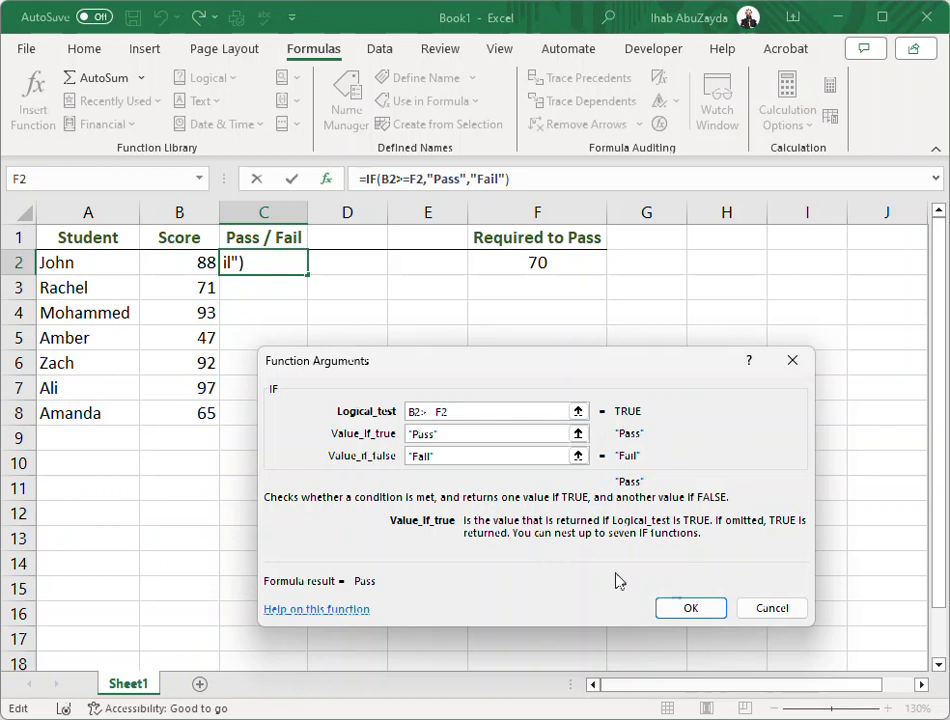
{"action": "left_click", "coordinate": [692, 610]}
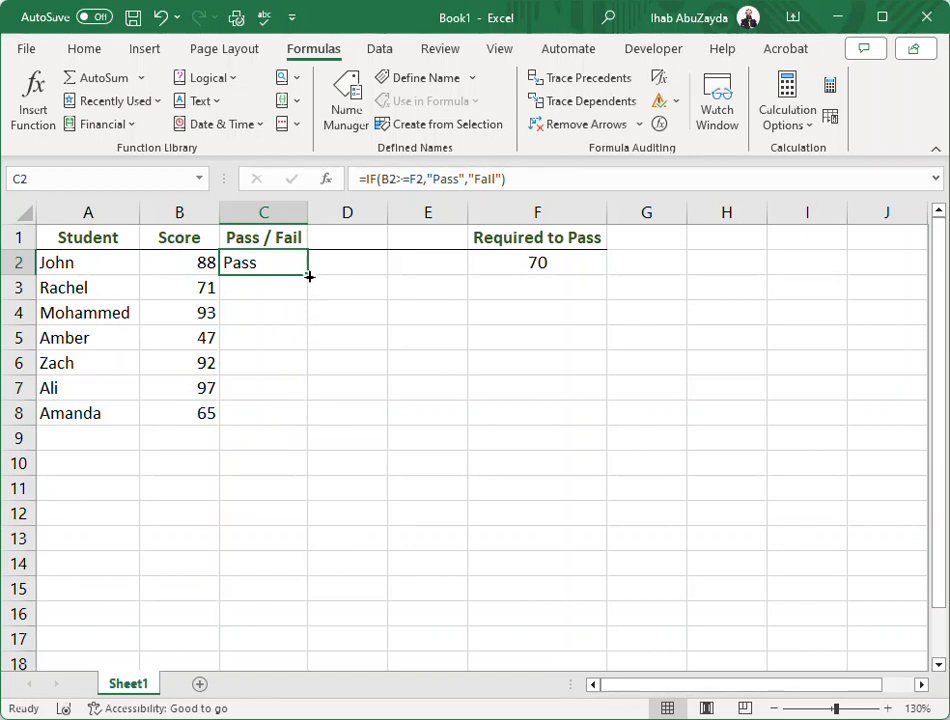
{"action": "left_click_drag", "start_coordinate": [308, 273], "coordinate": [297, 421]}
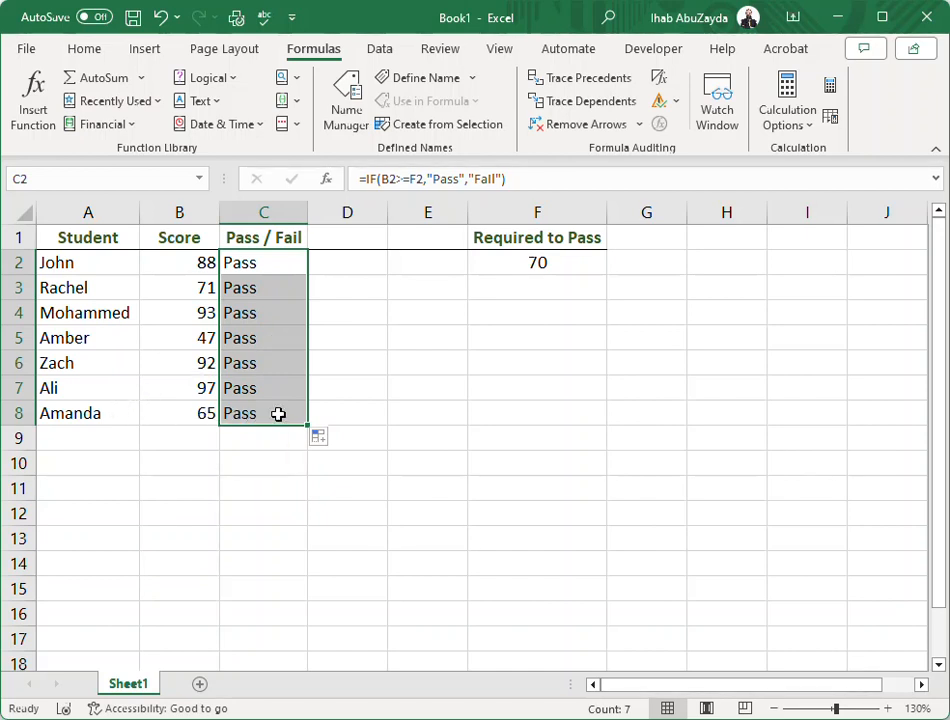
Inspect the formulas in cells C2 through C5 one by one to check which cells each one references
{"action": "double_click", "coordinate": [259, 268]}
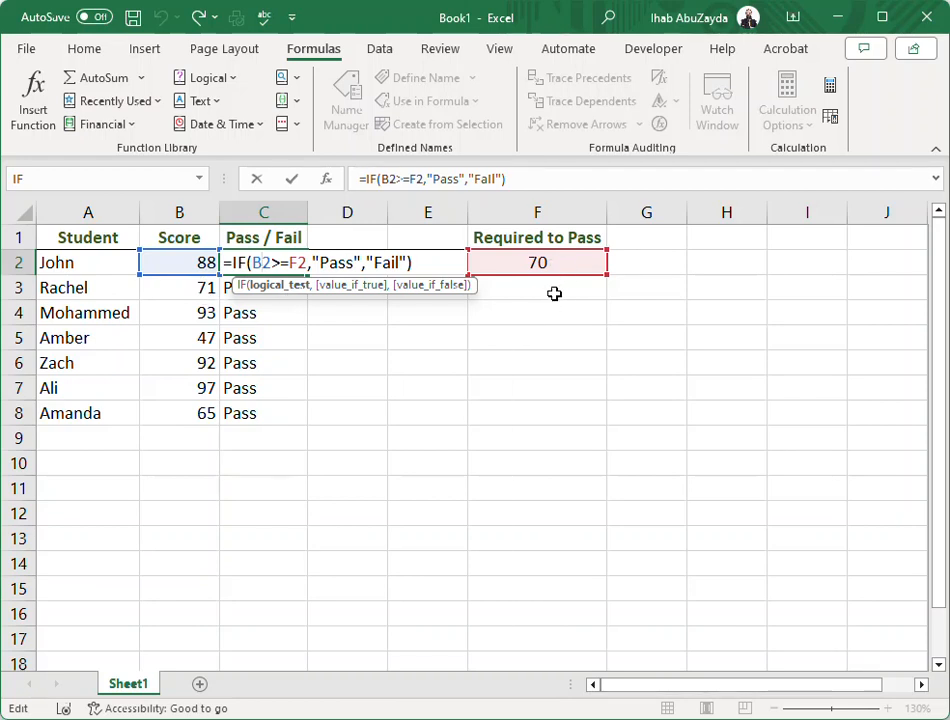
{"action": "key", "text": "Escape"}
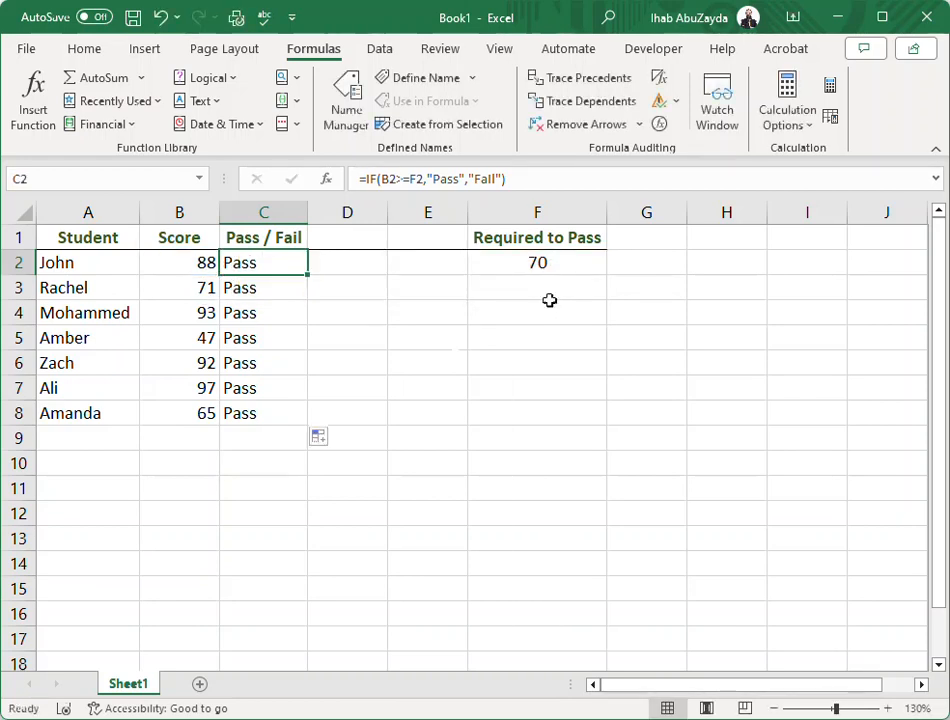
{"action": "double_click", "coordinate": [268, 287]}
{"action": "key", "text": "Escape"}
{"action": "double_click", "coordinate": [260, 317]}
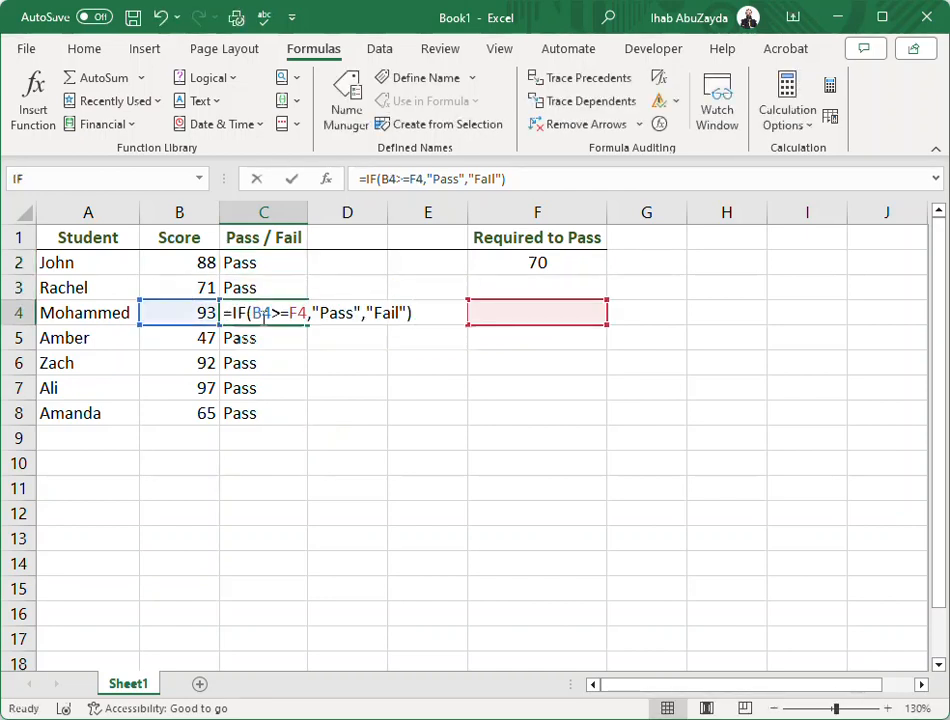
{"action": "key", "text": "Escape"}
{"action": "left_click", "coordinate": [262, 341]}
{"action": "double_click", "coordinate": [262, 341]}
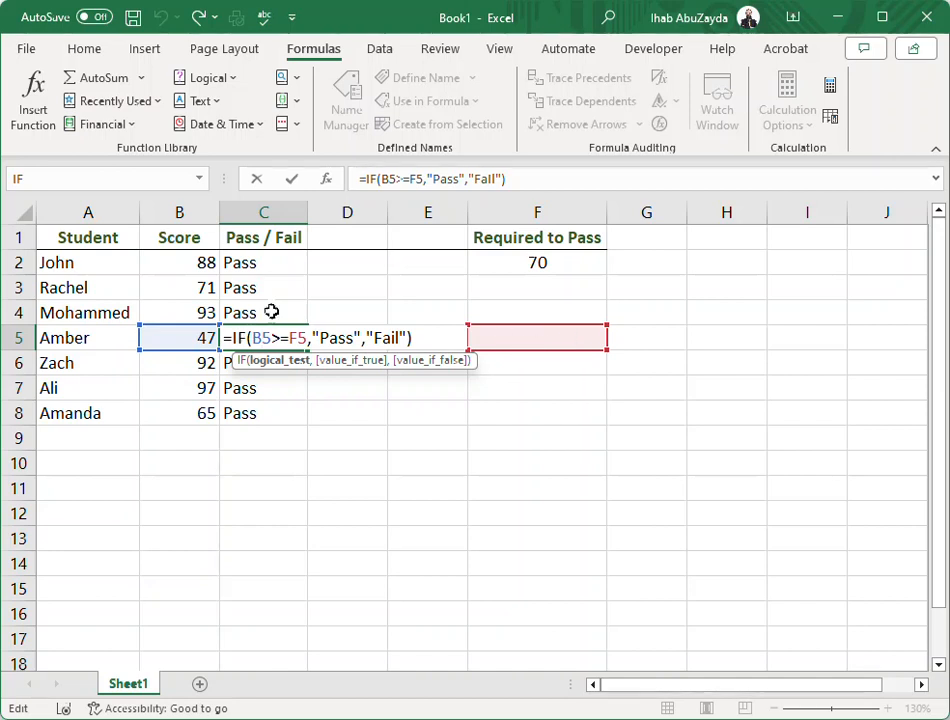
{"action": "key", "text": "ctrl+Return"}
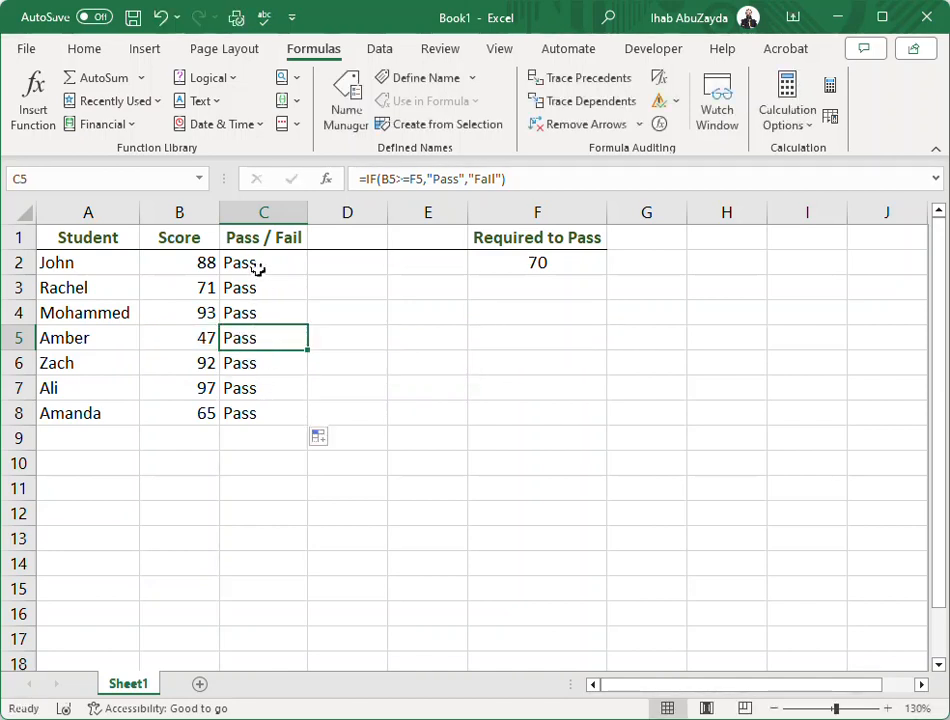
Make the passing-score reference in C2's formula absolute as $F$2 and refill the formula down to C8
{"action": "double_click", "coordinate": [262, 262]}
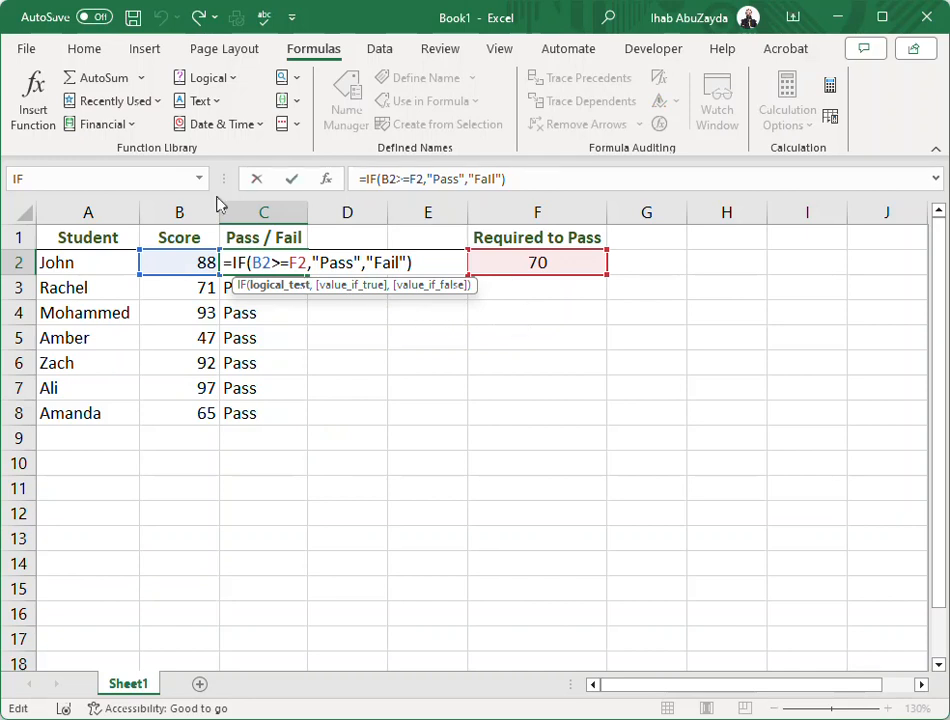
{"action": "double_click", "coordinate": [297, 262]}
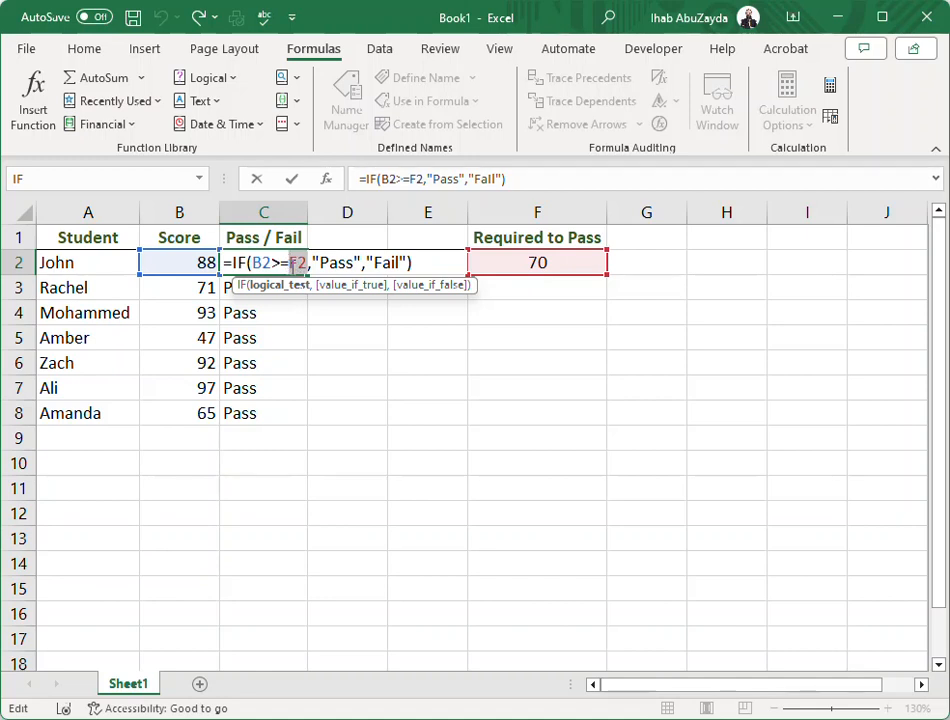
{"action": "type", "text": "$F"}
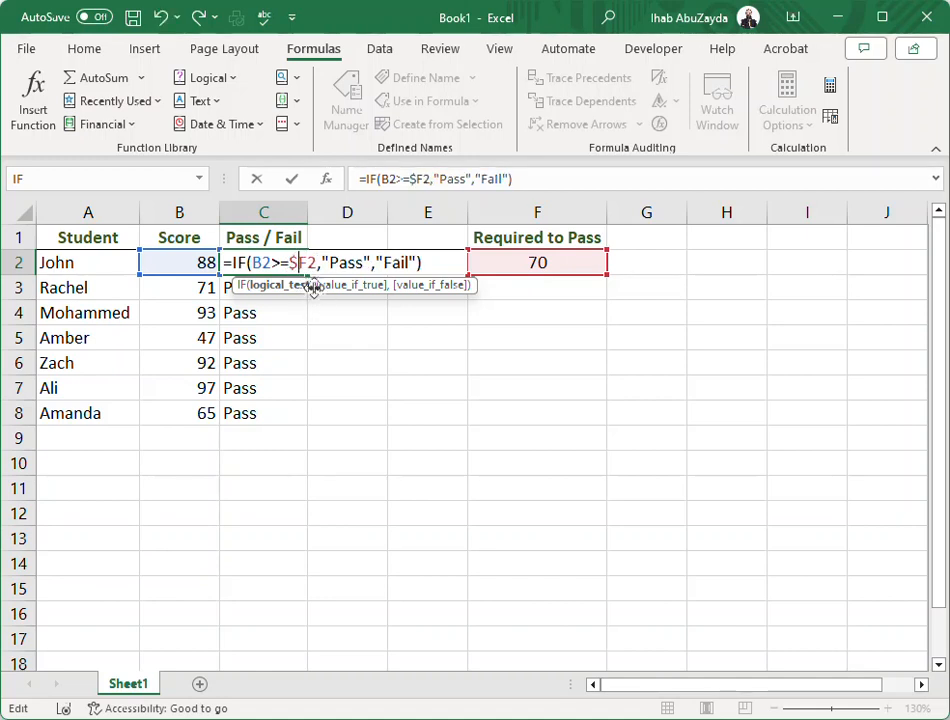
{"action": "type", "text": "$"}
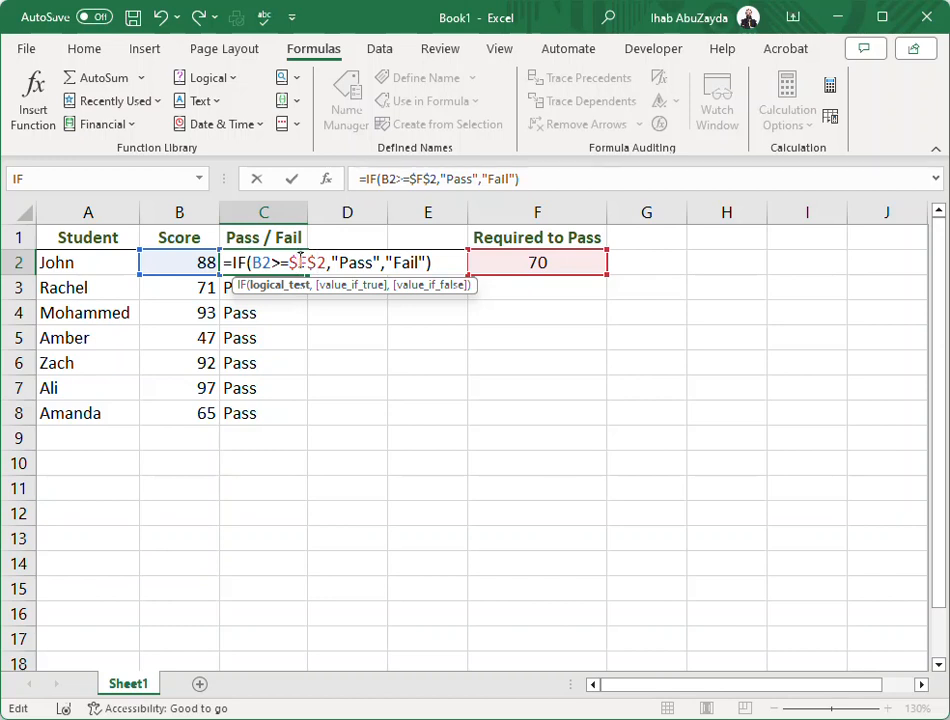
{"action": "left_click_drag", "start_coordinate": [289, 263], "coordinate": [318, 263]}
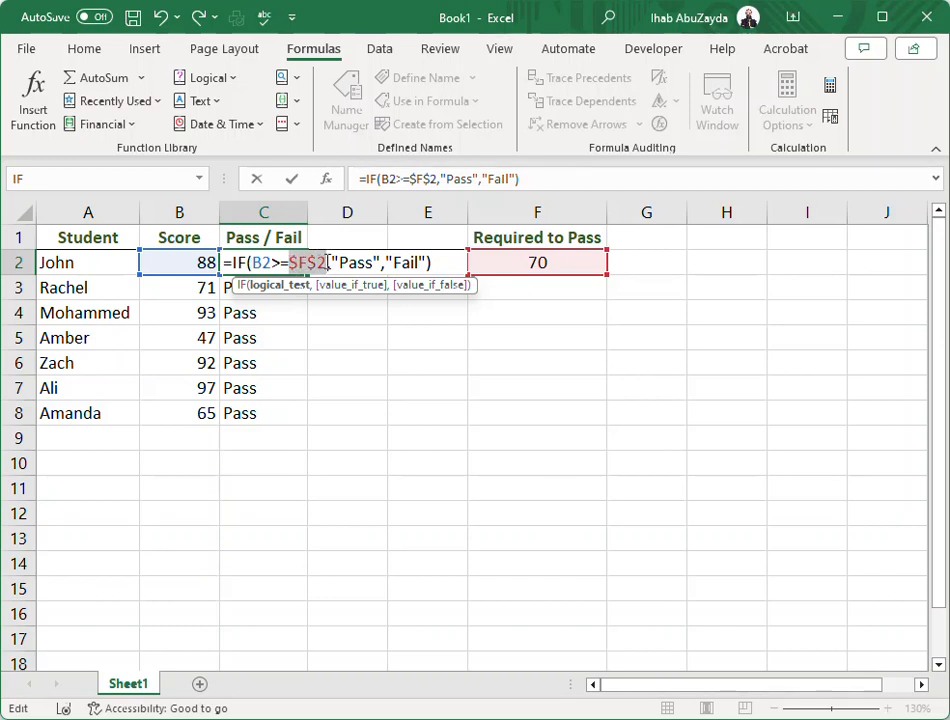
{"action": "left_click_drag", "start_coordinate": [252, 262], "coordinate": [271, 263]}
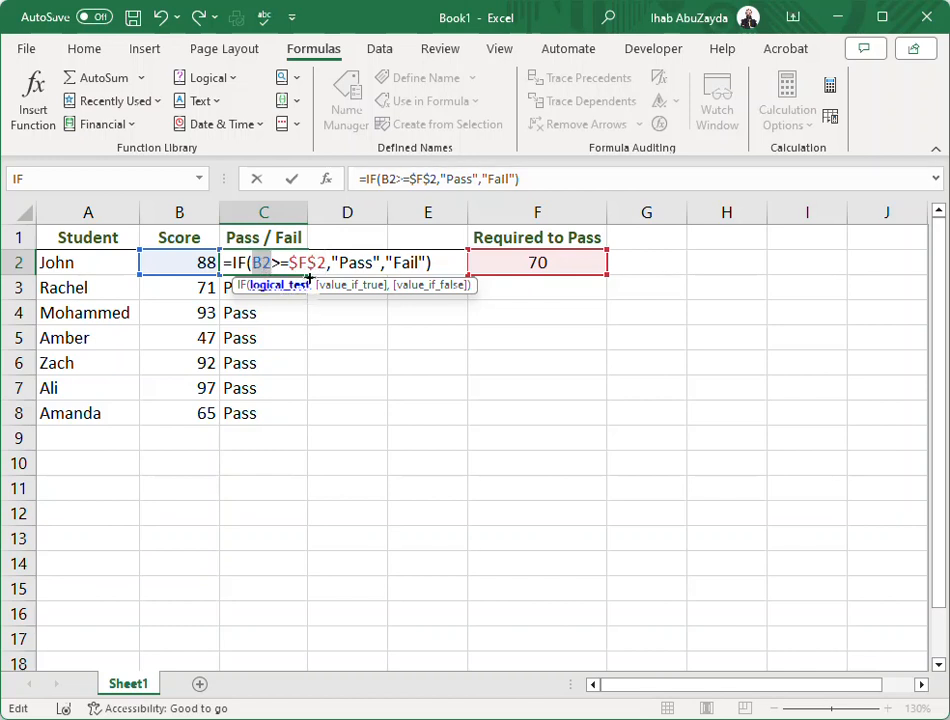
{"action": "left_click", "coordinate": [365, 273]}
{"action": "key", "text": "Return"}
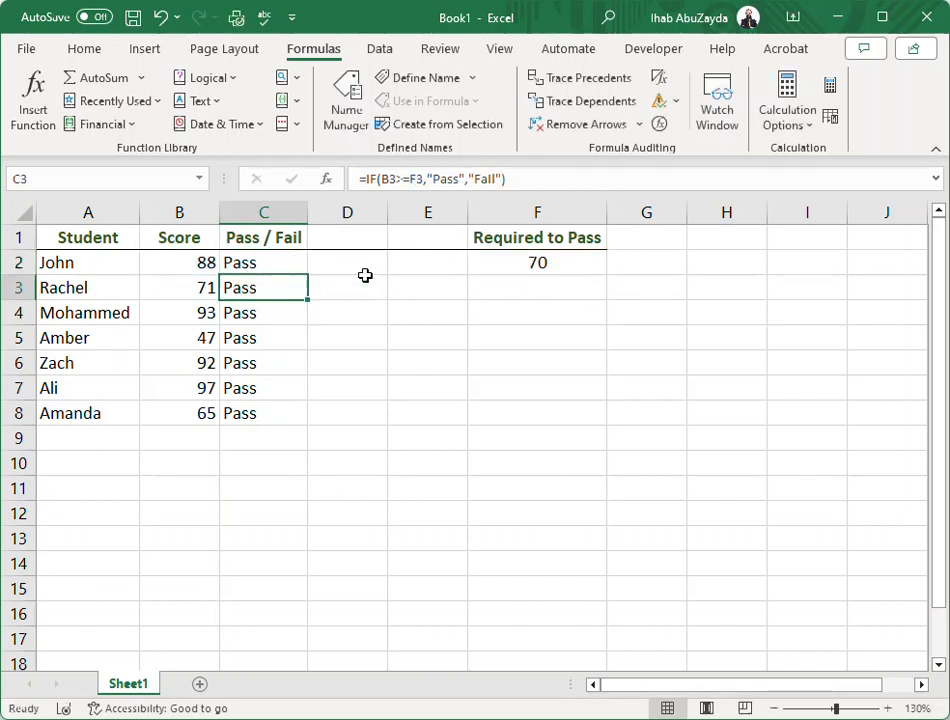
{"action": "left_click", "coordinate": [240, 262]}
{"action": "left_click_drag", "start_coordinate": [309, 275], "coordinate": [294, 418]}
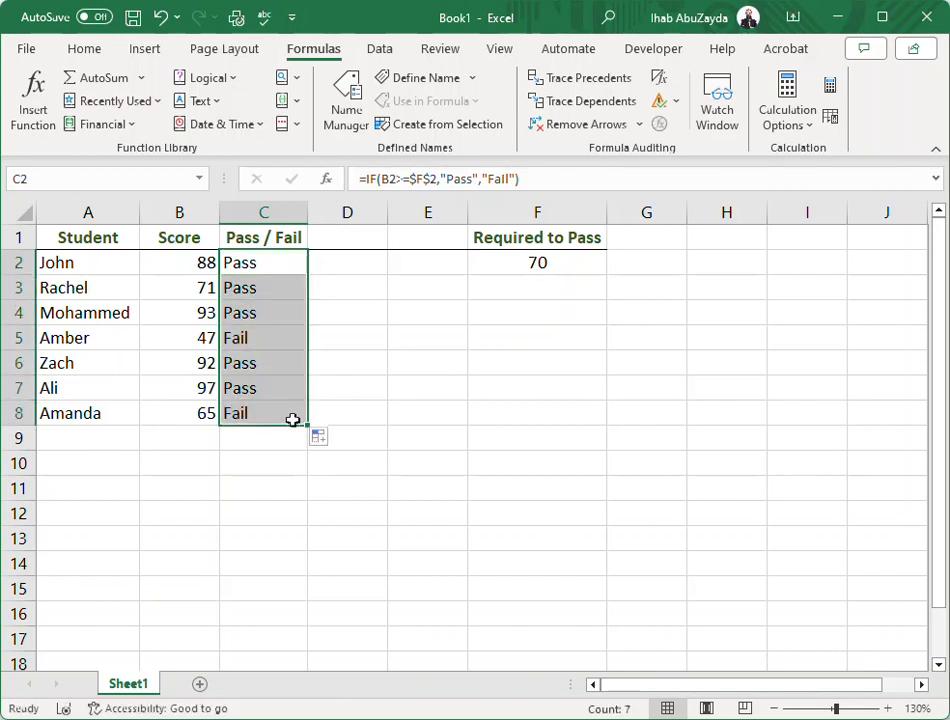
Inspect the refilled formulas in C5, C7 and C4 to check their score and passing-score references
{"action": "double_click", "coordinate": [263, 337]}
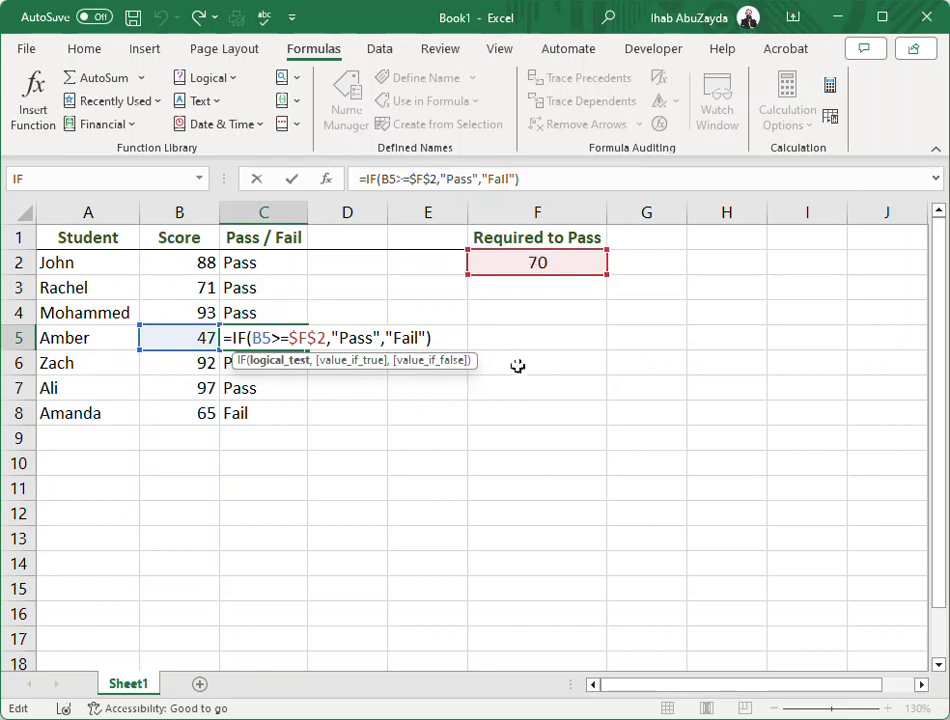
{"action": "key", "text": "Escape"}
{"action": "double_click", "coordinate": [288, 391]}
{"action": "key", "text": "Escape"}
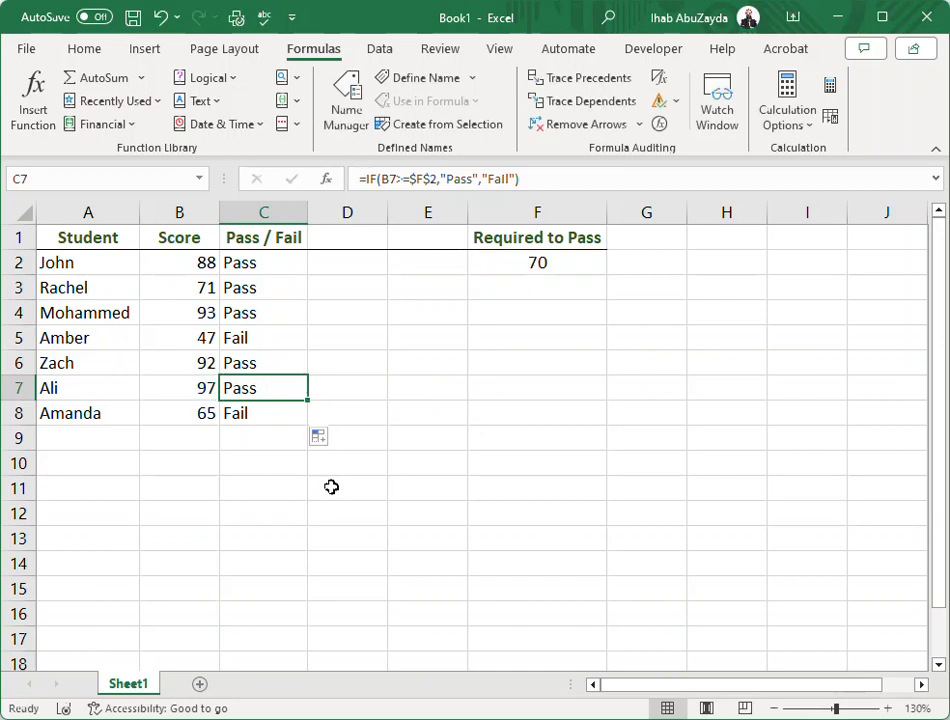
{"action": "double_click", "coordinate": [272, 313]}
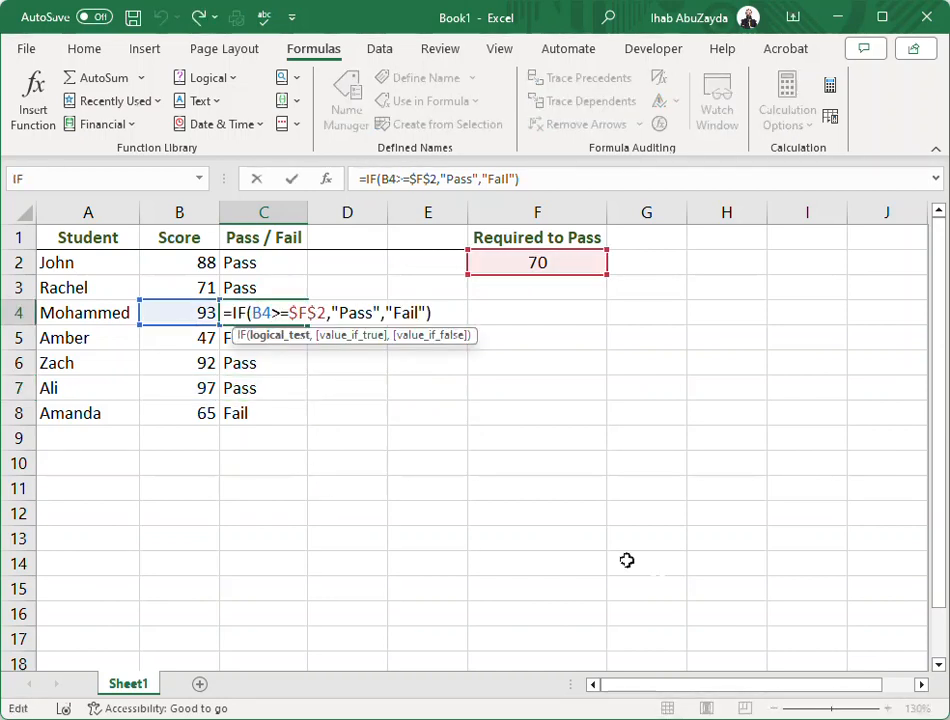